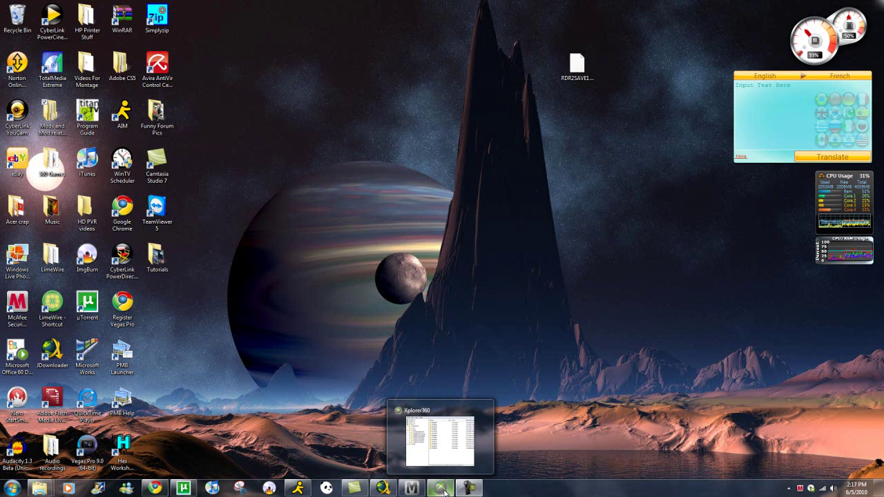
Step: Restore Xplorer360 and open the profile's 5454082B\00000001 folder, selecting RDR2SAVE1.SAV
click(445, 492)
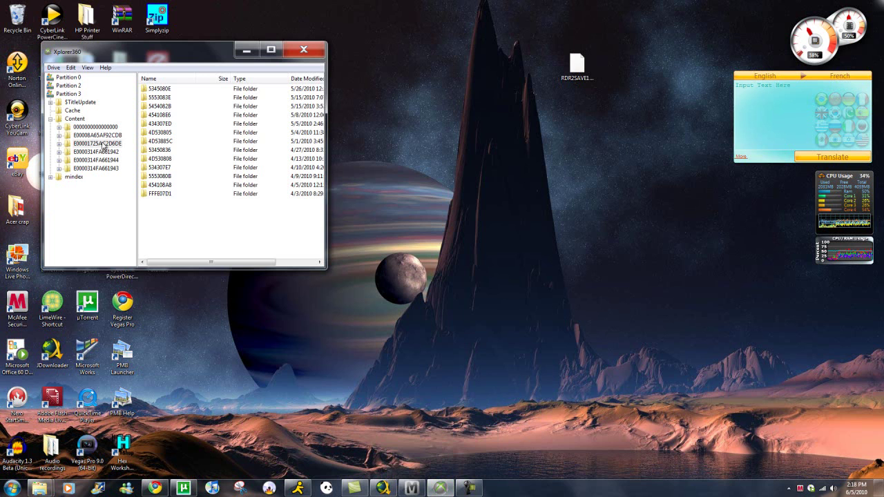
click(107, 136)
click(99, 144)
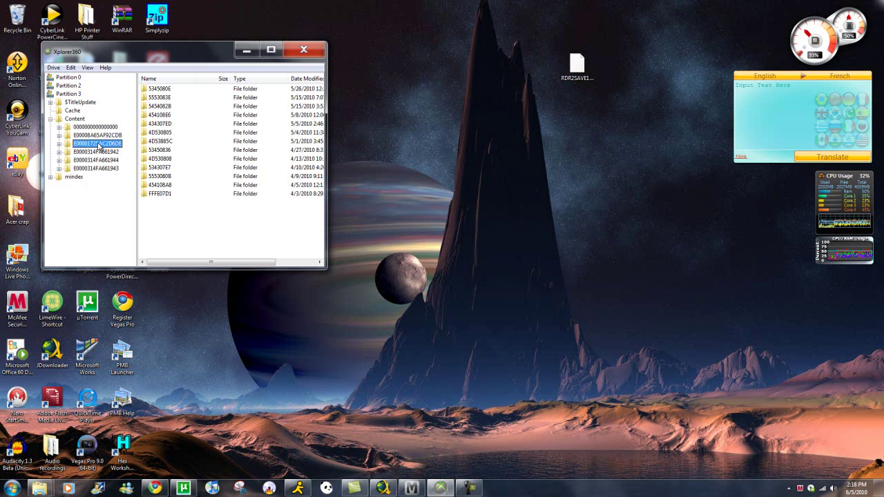
double_click(99, 144)
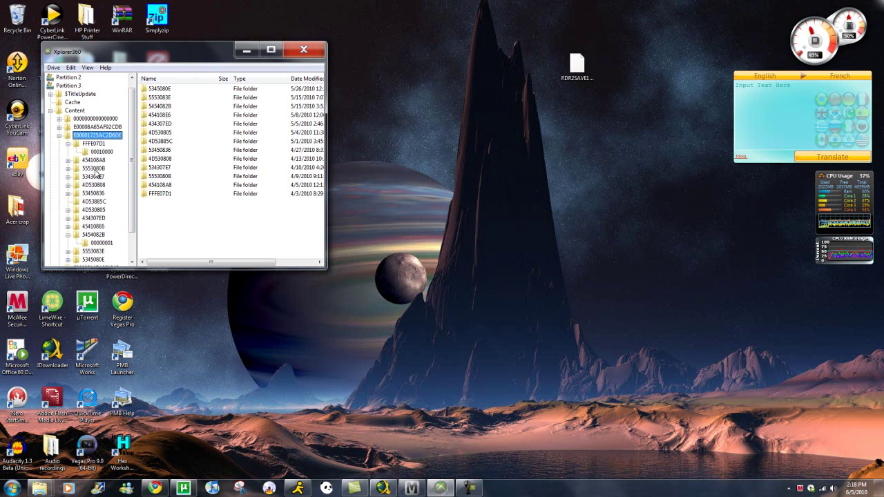
click(97, 236)
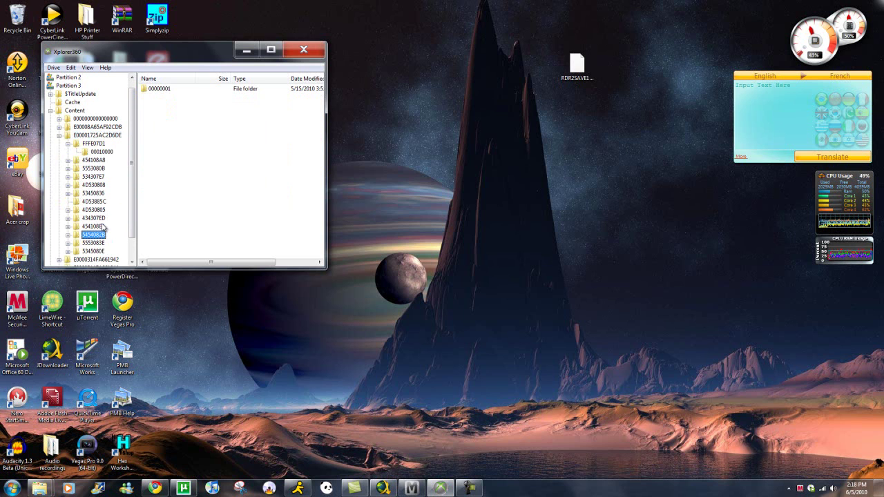
double_click(171, 90)
click(172, 91)
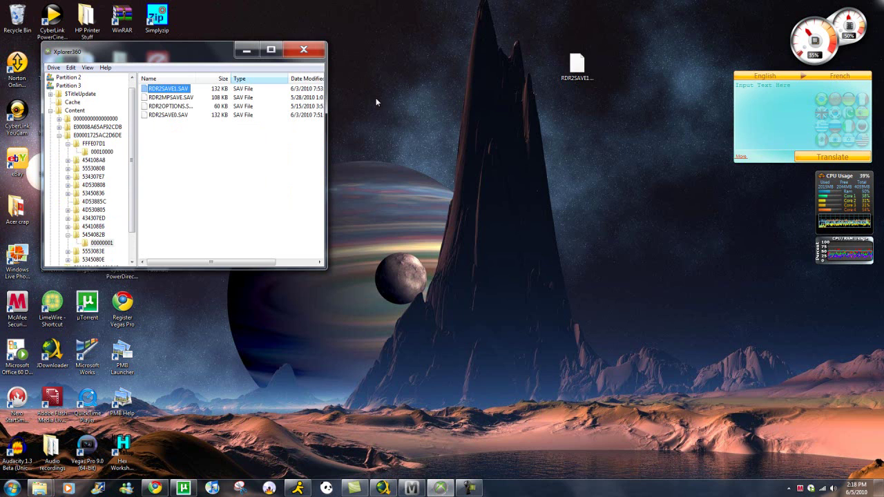
Step: Open the profile's FFFE07D1 folder, select 00010000, then minimize Xplorer360
click(95, 136)
click(164, 195)
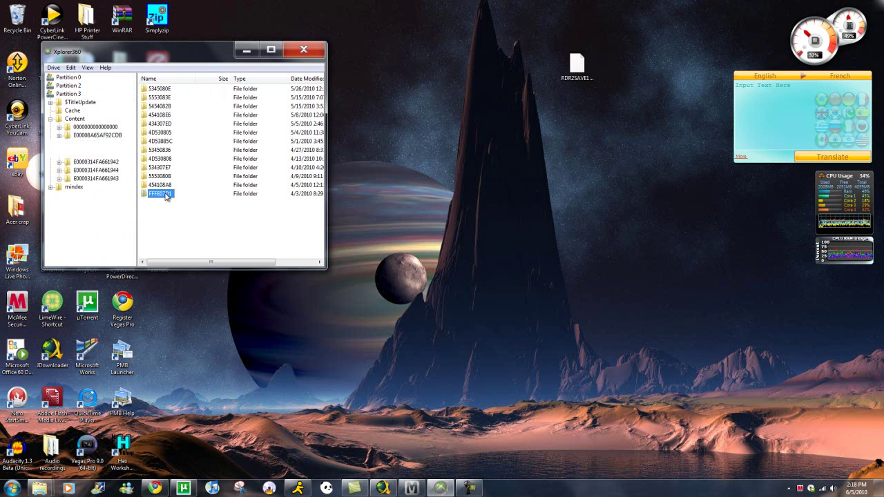
double_click(164, 195)
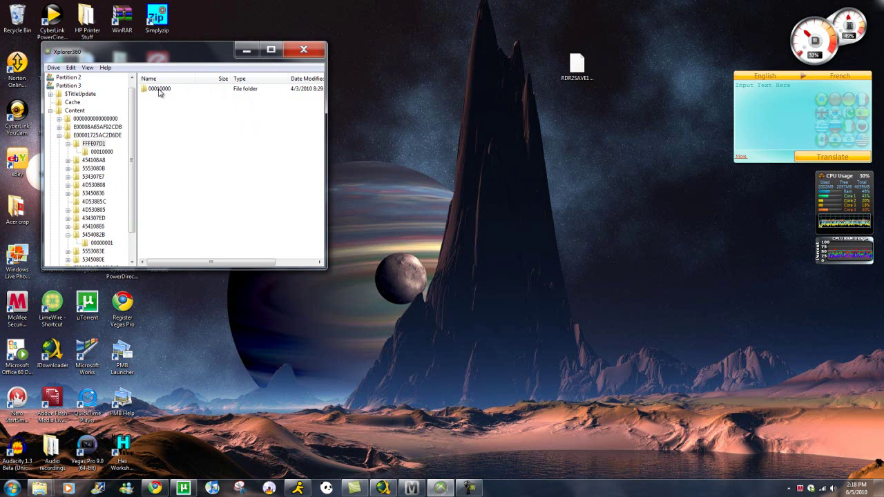
click(159, 91)
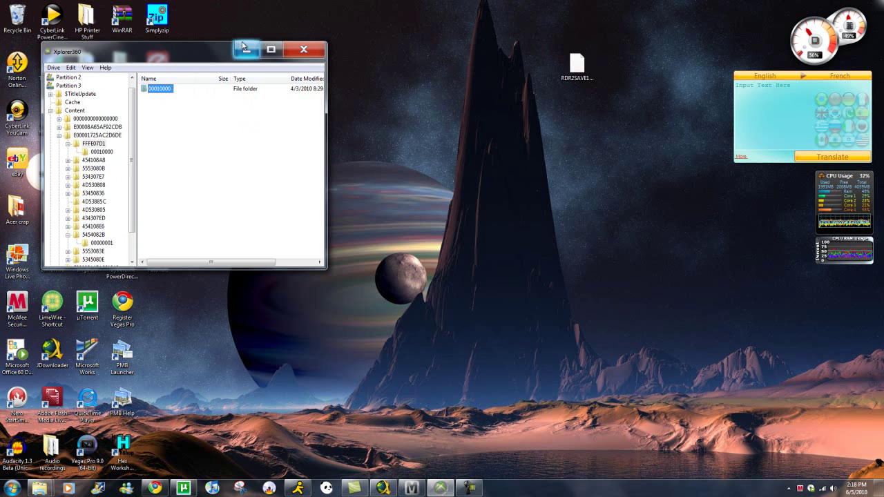
click(244, 49)
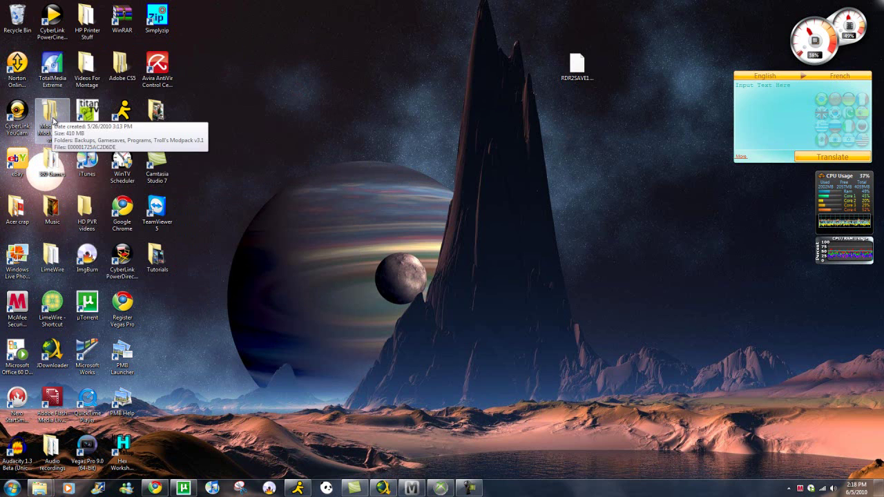
Step: Restore Modio, select the profile's Profile ID and Device ID values, and bring Red Dead Redemption forward
click(417, 489)
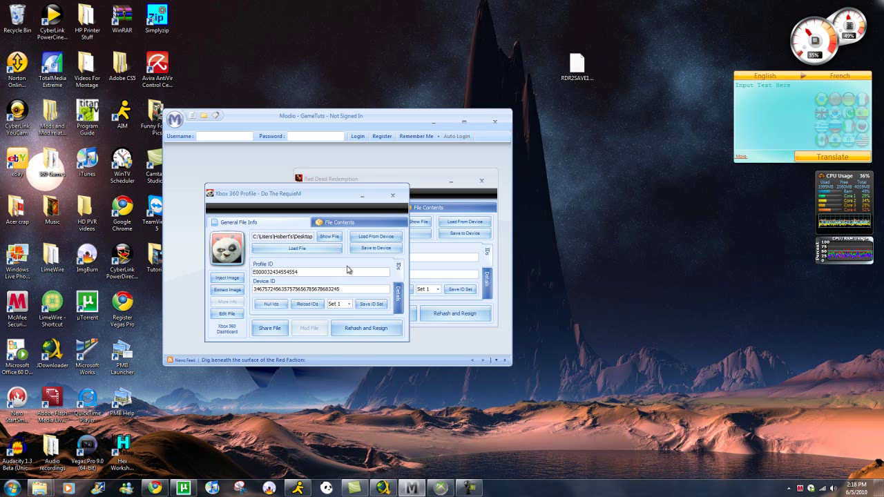
drag(299, 271, 253, 271)
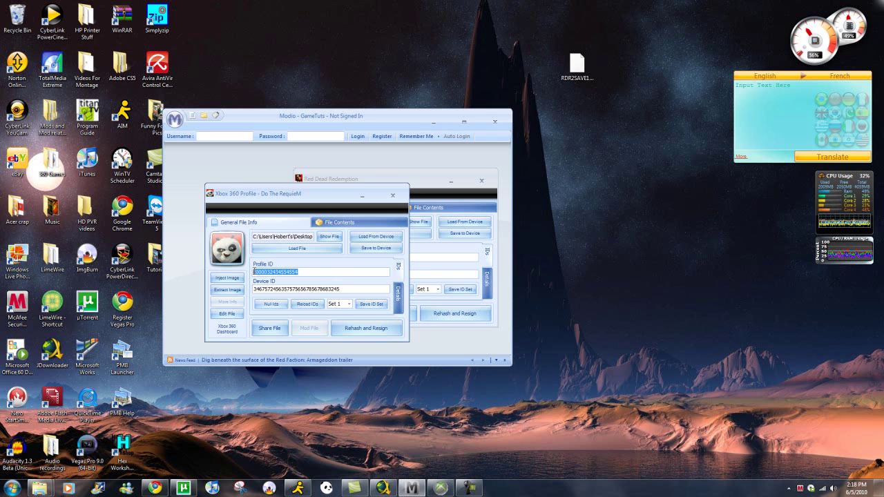
drag(341, 289, 254, 289)
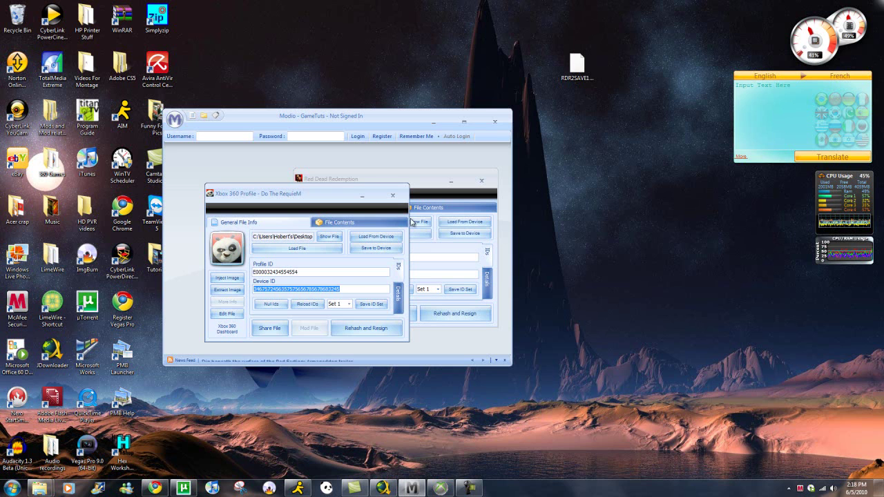
click(434, 181)
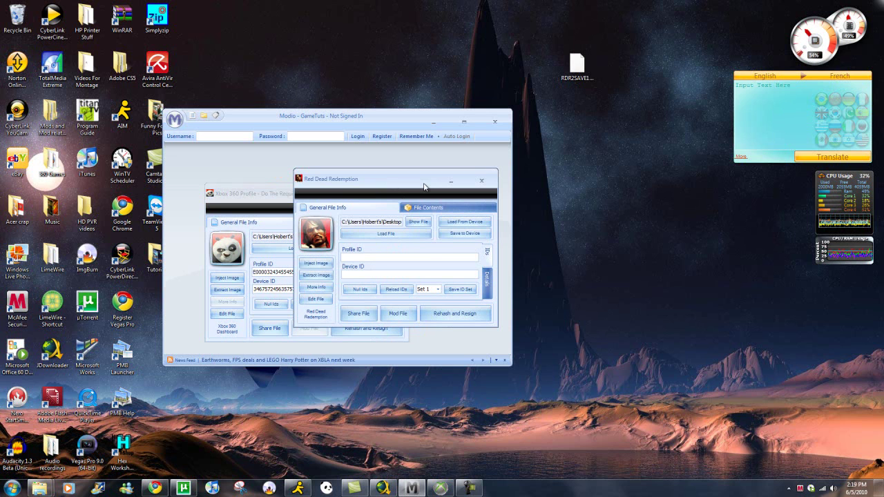
Step: Copy the profile's Profile ID into the Red Dead Redemption save's Profile ID field
click(269, 193)
drag(268, 193, 239, 174)
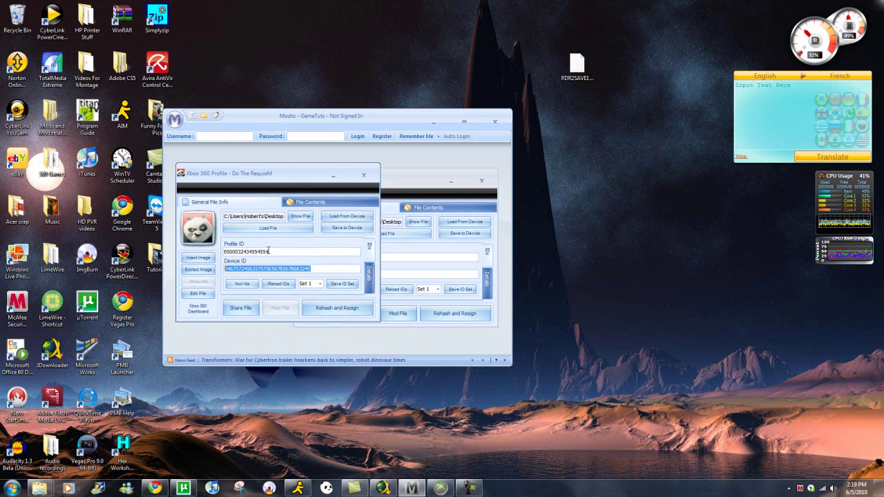
click(269, 251)
double_click(269, 251)
click(272, 251)
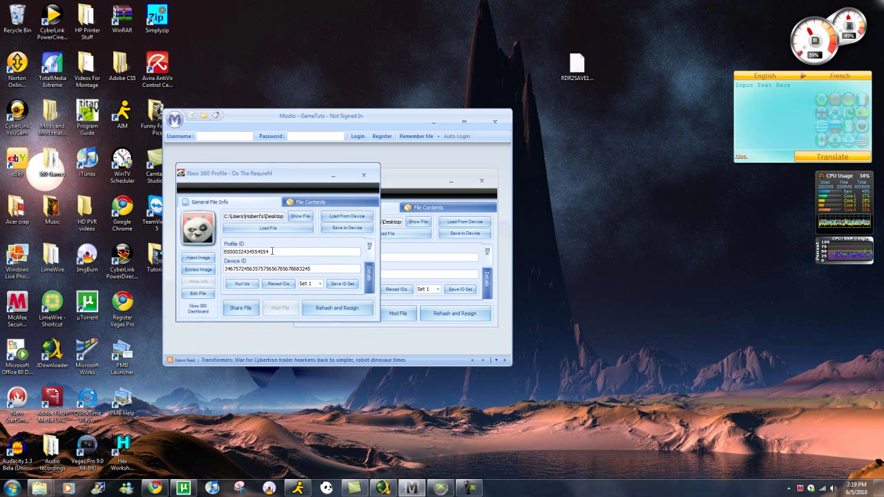
drag(272, 251, 224, 251)
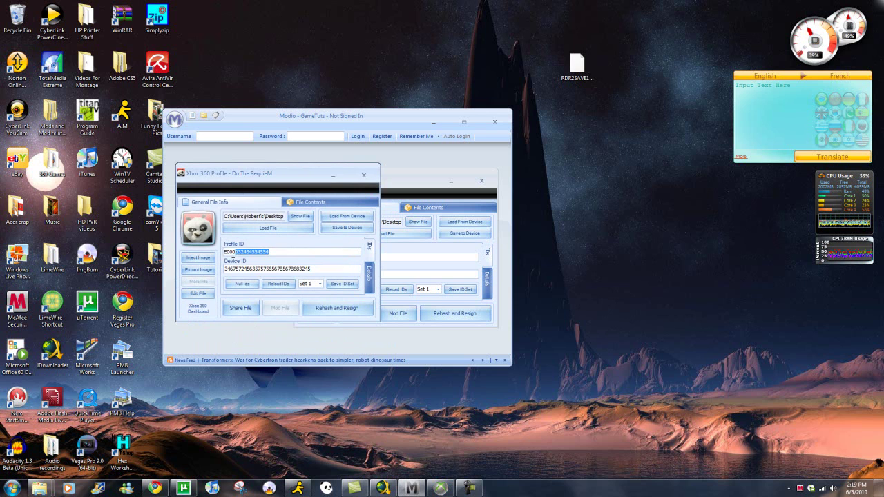
right_click(231, 250)
click(255, 281)
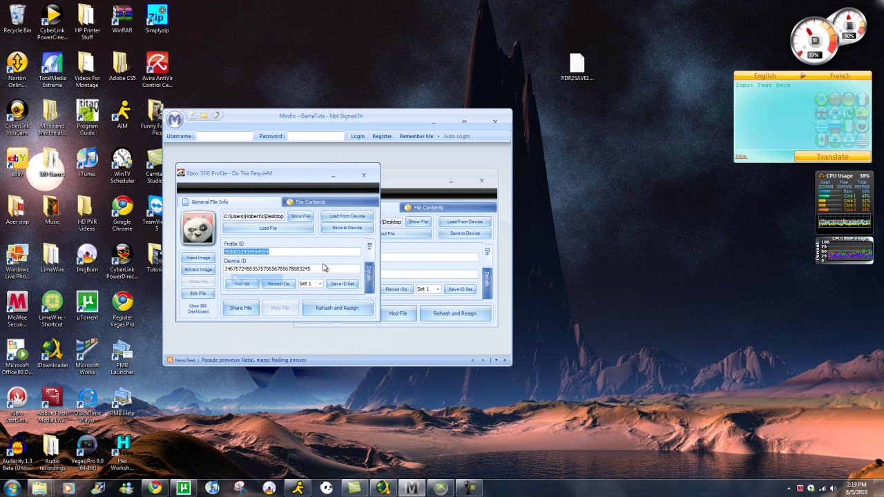
click(409, 257)
right_click(408, 257)
click(428, 297)
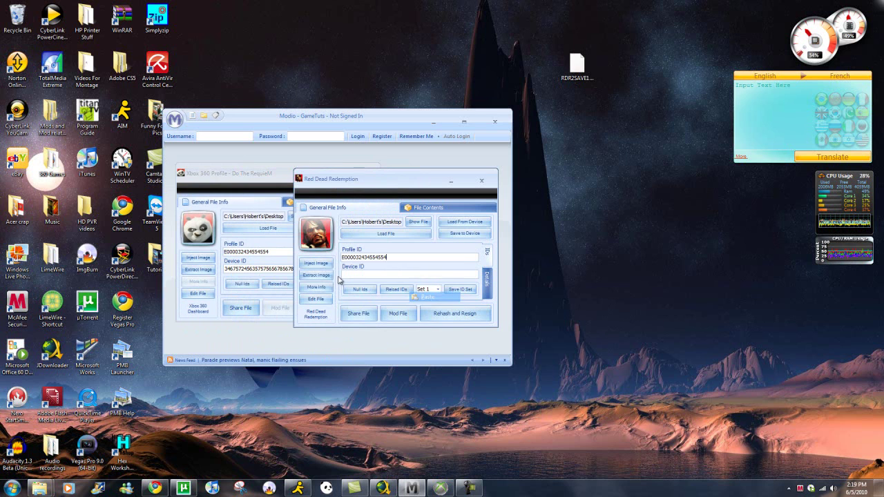
Step: Paste the Profile ID into both Device ID fields by mistake, then erase the save's entry
click(291, 272)
drag(311, 269, 226, 269)
right_click(227, 269)
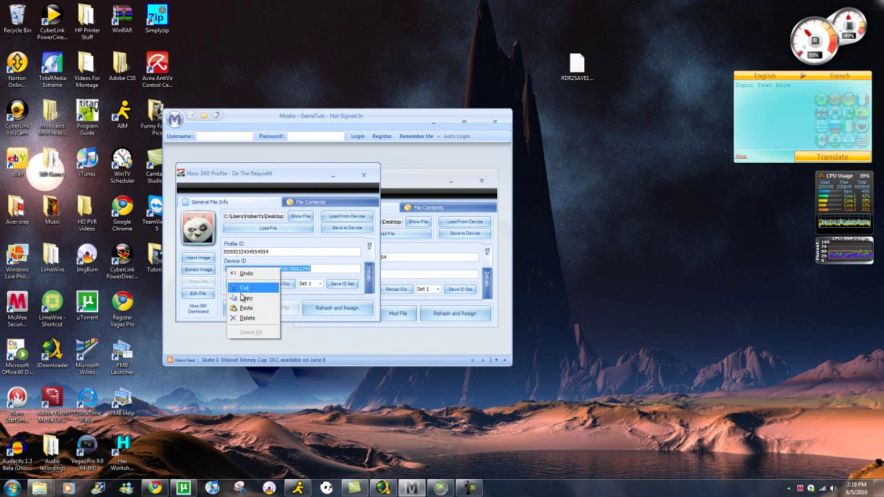
click(246, 307)
click(385, 277)
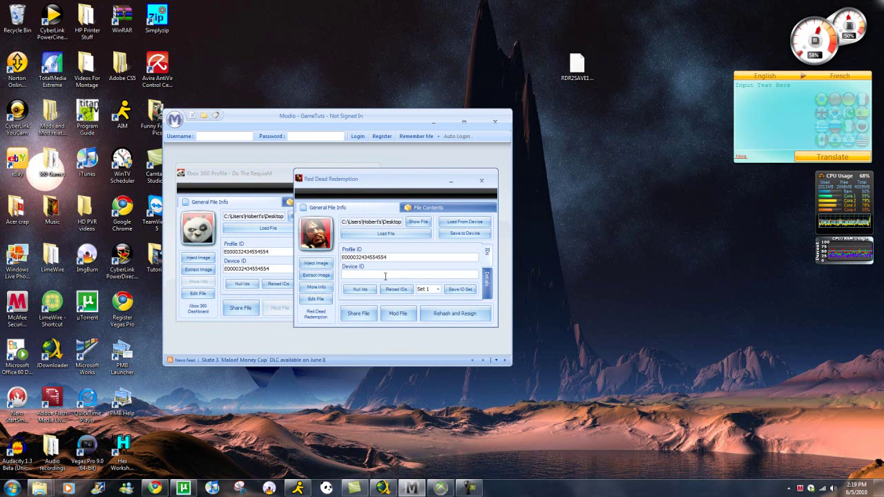
right_click(386, 277)
click(401, 314)
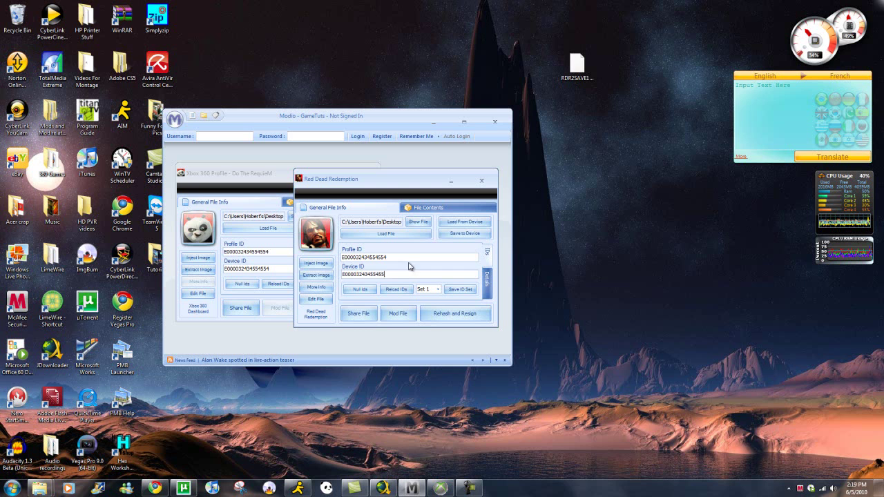
key(BackSpace)
key(BackSpace)
key(BackSpace)
key(BackSpace)
key(BackSpace)
key(BackSpace)
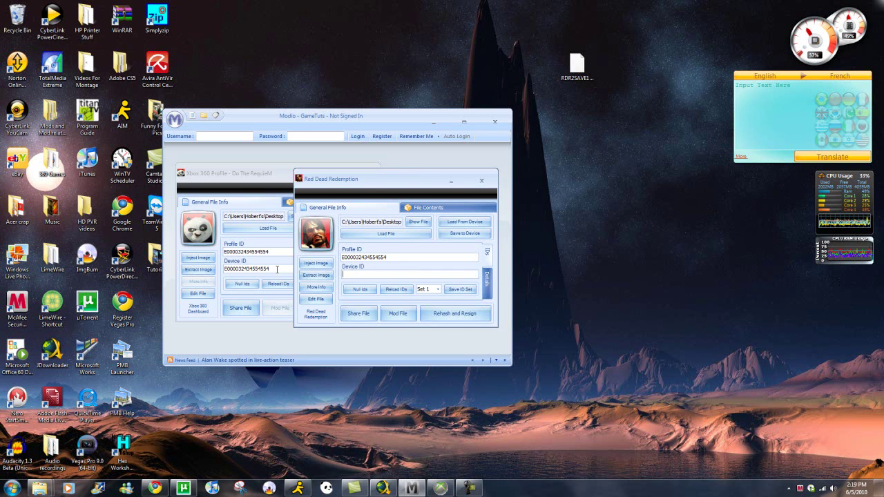
Step: Type a new Device ID in the profile, copy it, and paste it into the save's Device ID
click(277, 269)
drag(275, 269, 233, 273)
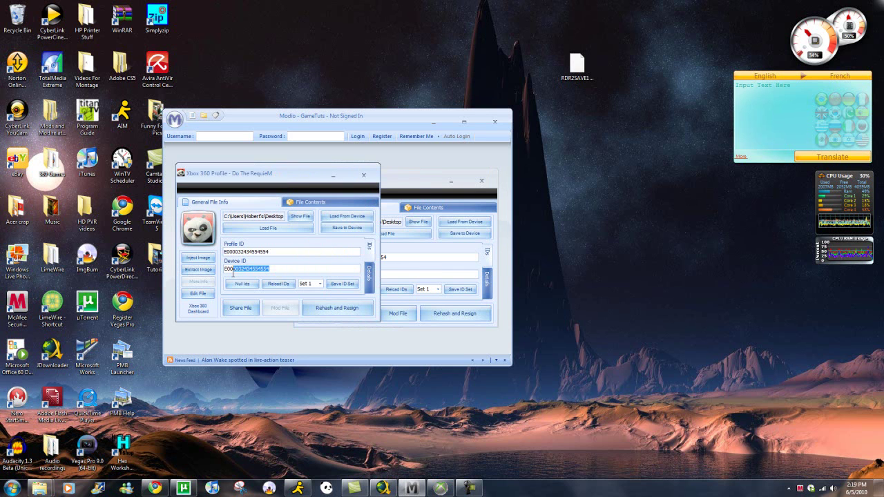
click(286, 269)
text(fd)
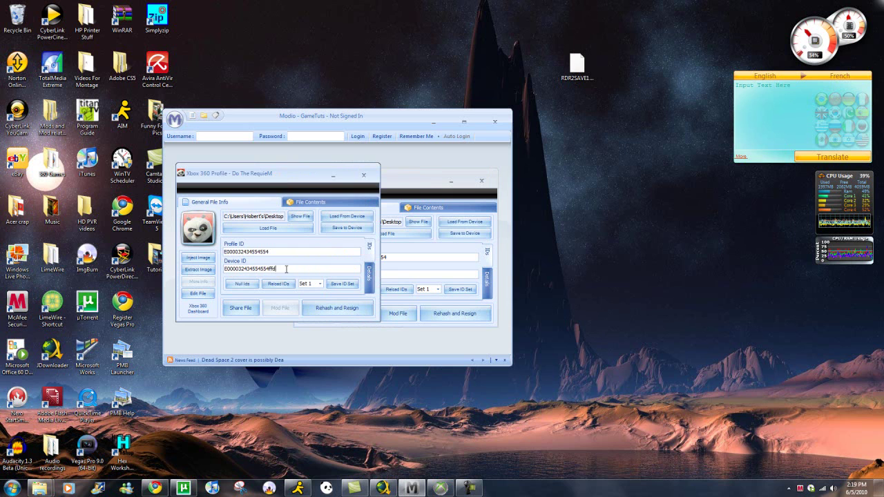
text(dfde634645673436)
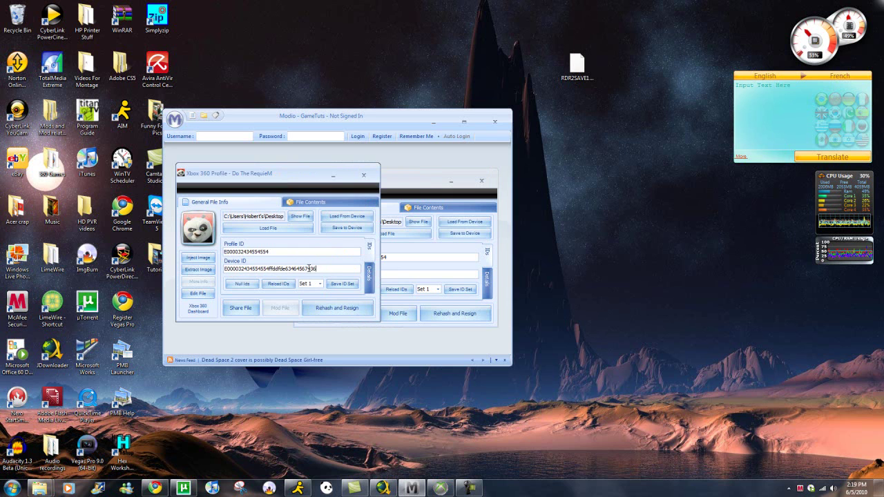
drag(328, 270, 230, 271)
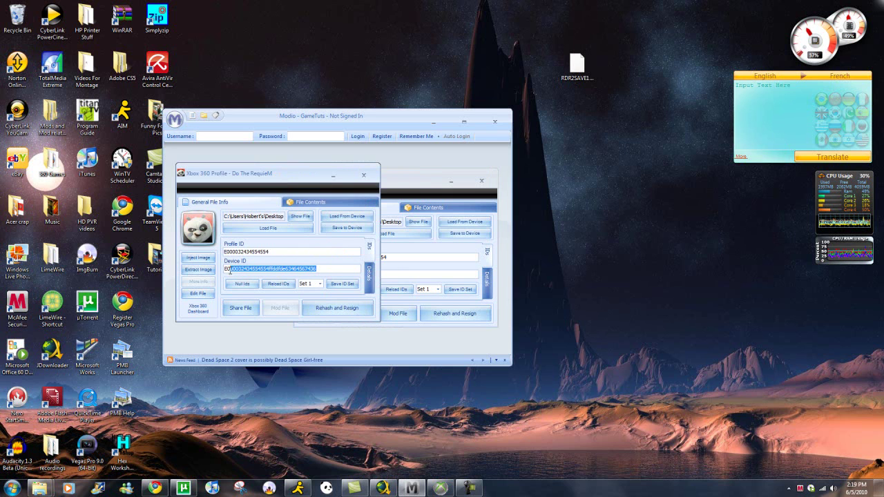
right_click(228, 270)
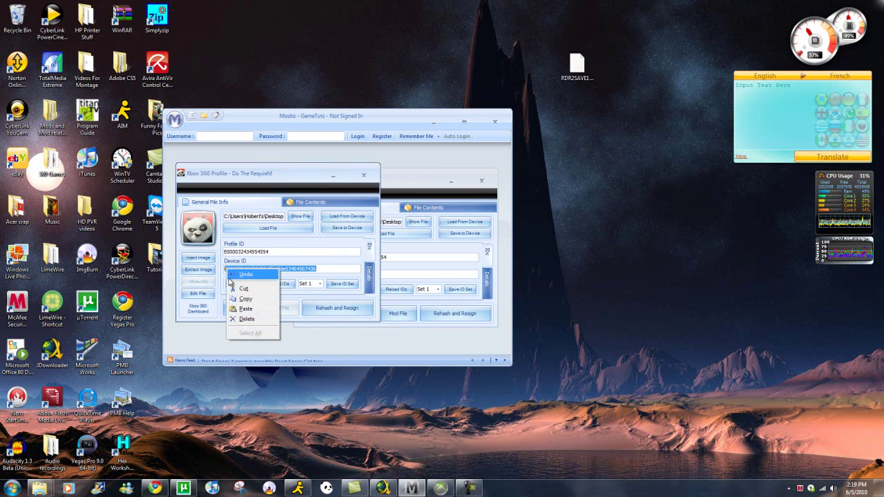
click(237, 302)
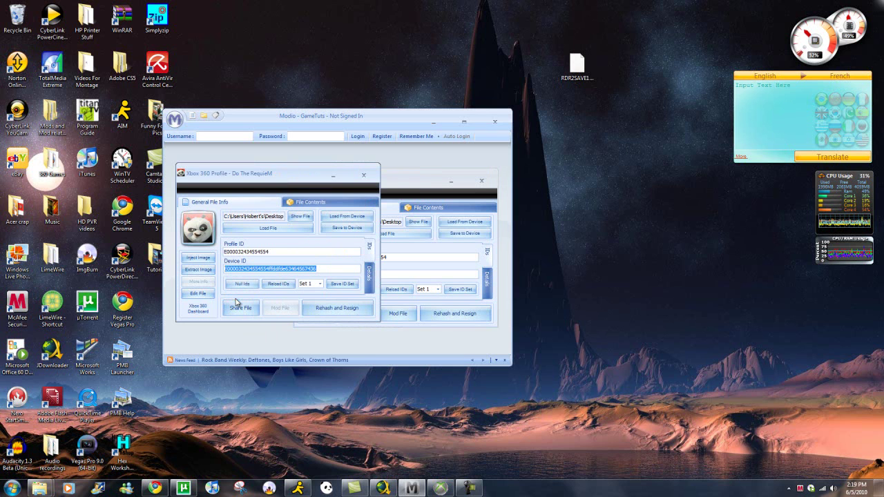
click(390, 276)
right_click(391, 275)
click(423, 314)
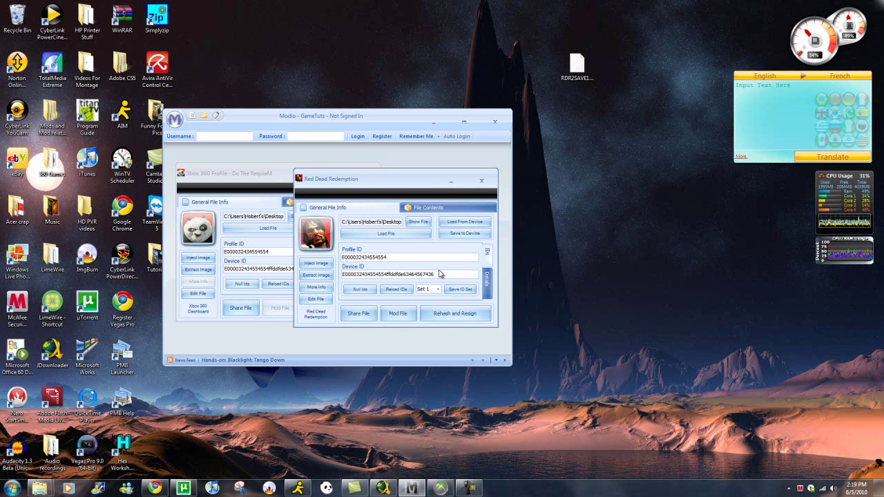
Step: Open the save's Mod File stats editor and move it up into full view
click(402, 317)
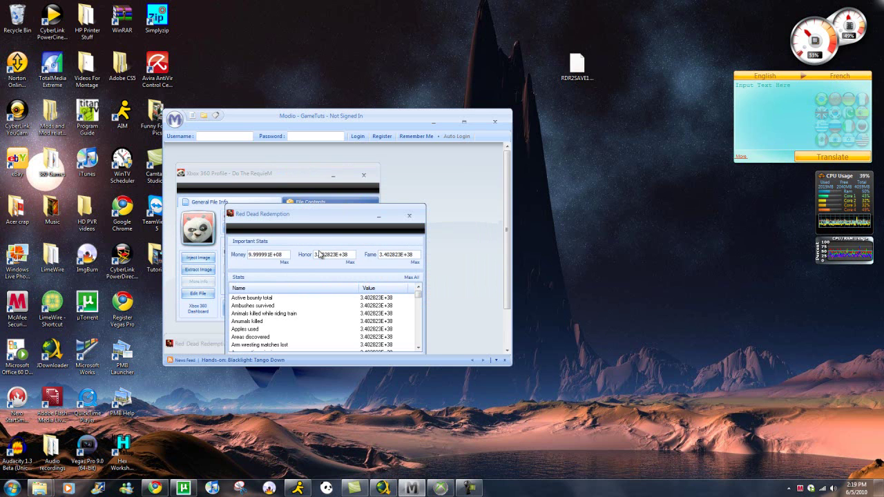
drag(324, 217, 332, 169)
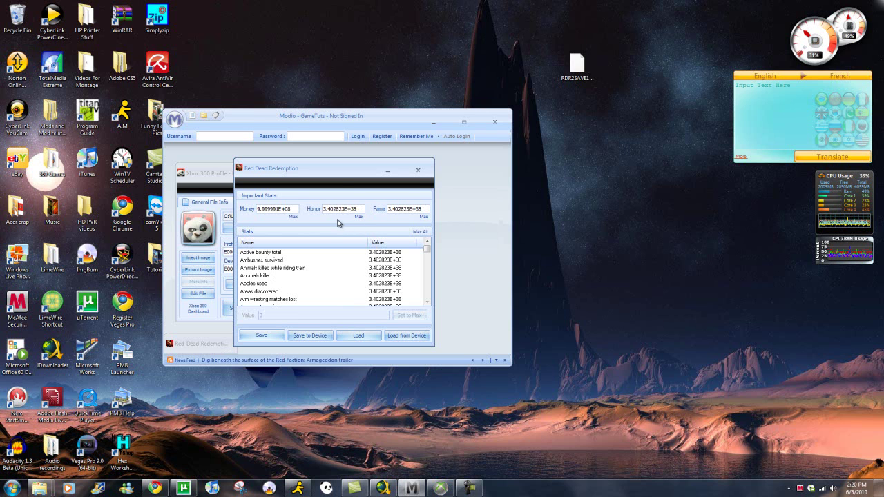
Step: Close the stats editor, restore the minimized Red Dead Redemption window, and reopen Mod File
click(418, 170)
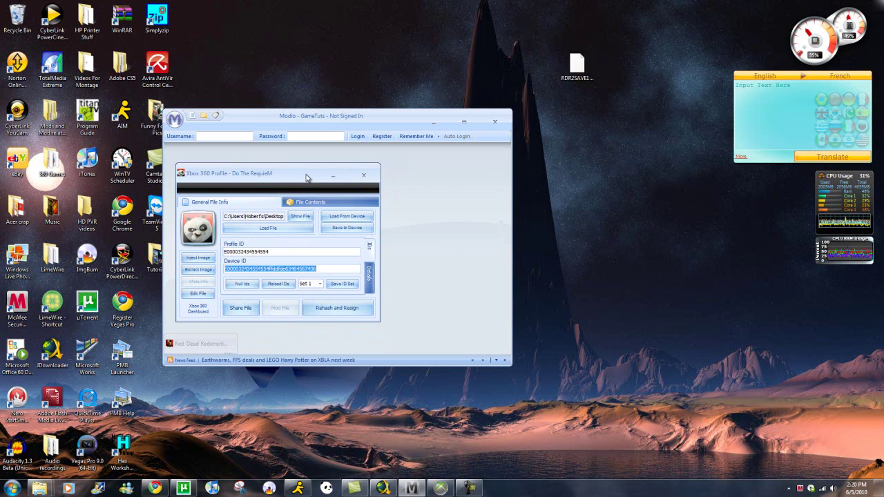
drag(307, 178, 337, 179)
click(199, 343)
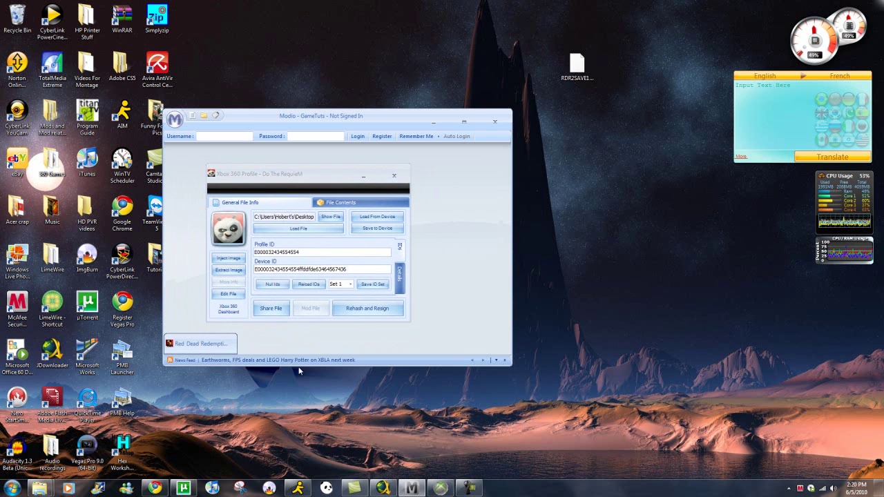
double_click(216, 346)
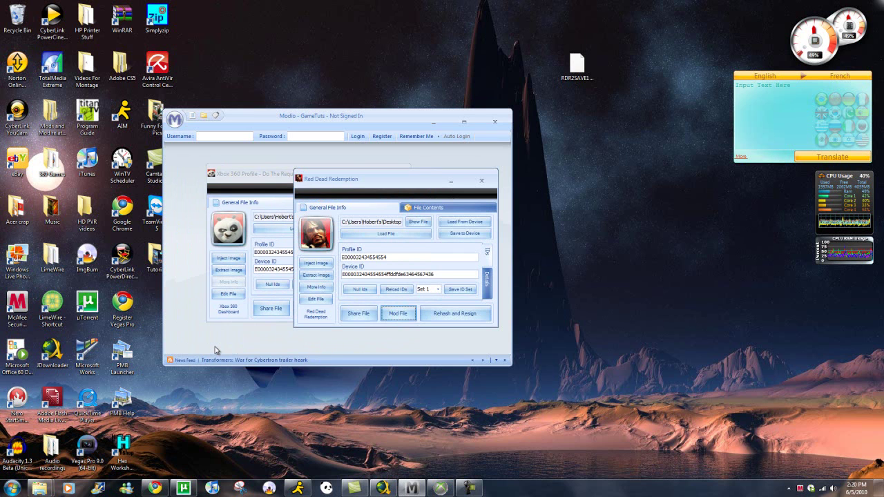
click(384, 320)
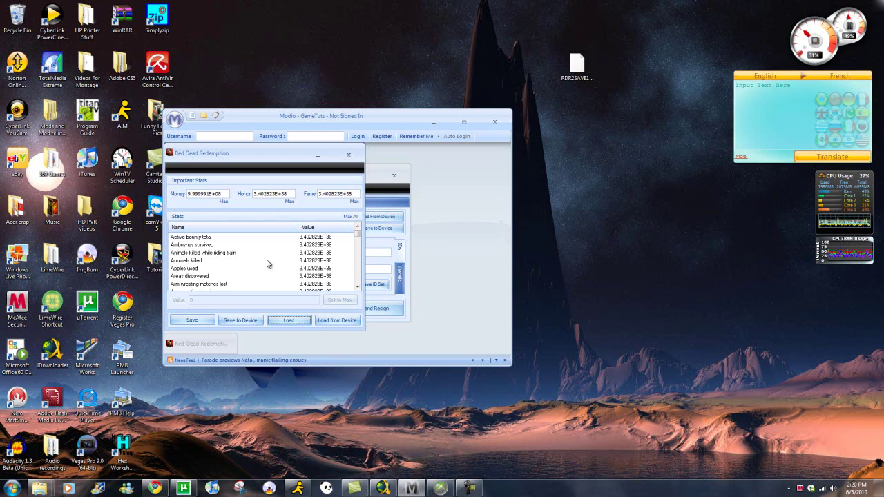
click(268, 261)
click(217, 254)
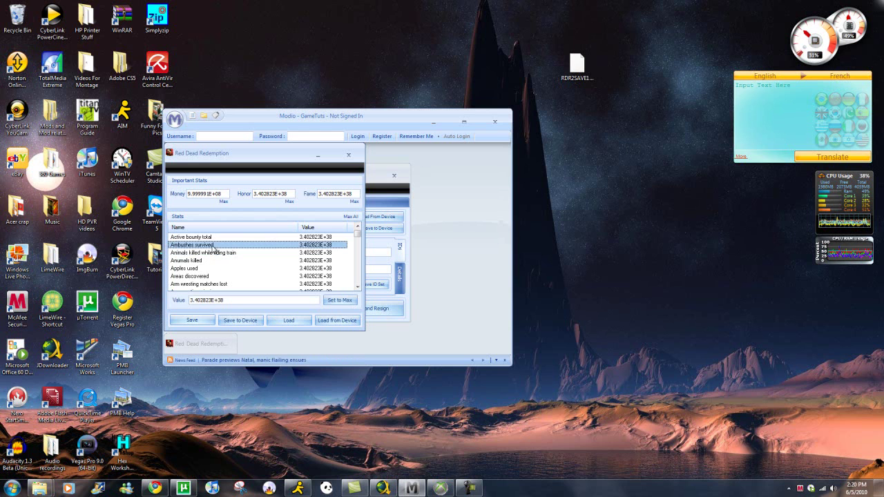
scroll(357, 289, down, 1)
scroll(358, 289, down, 3)
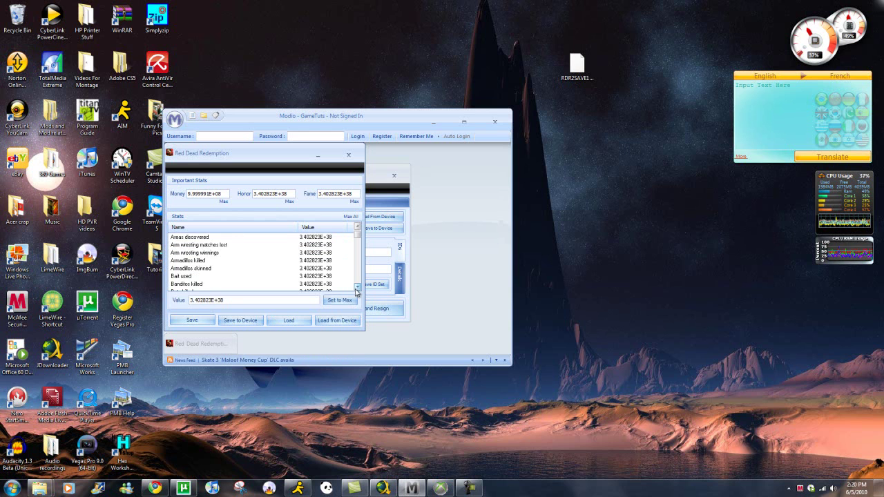
scroll(357, 289, down, 2)
click(357, 228)
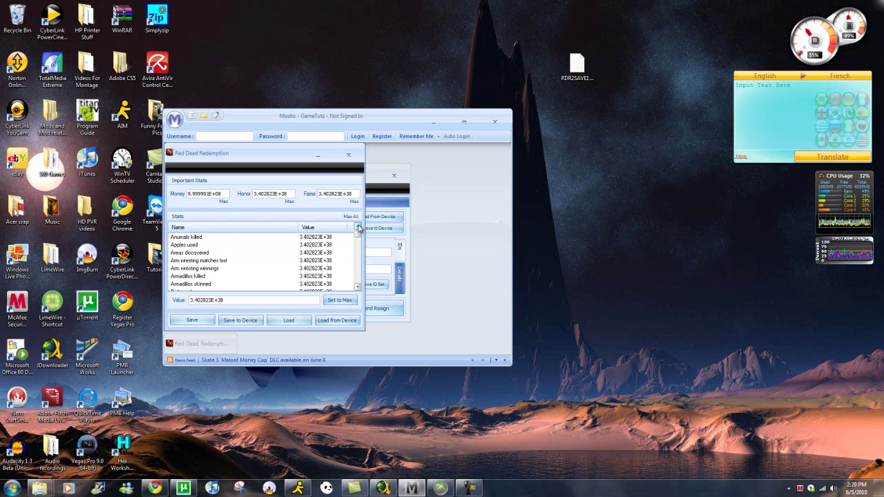
click(357, 228)
click(357, 228)
click(196, 261)
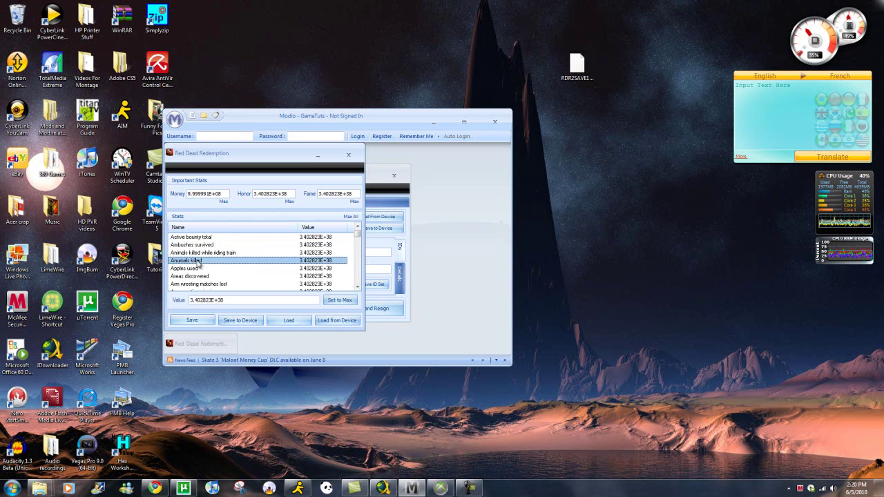
click(357, 287)
click(358, 287)
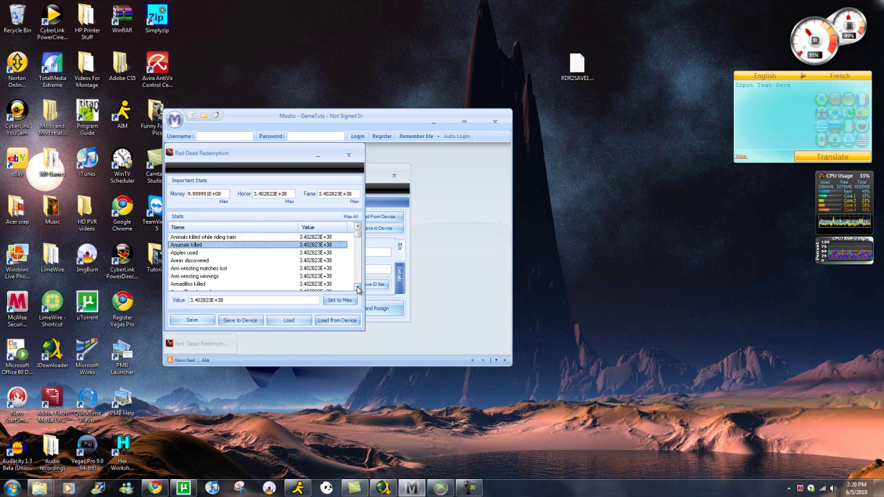
scroll(358, 289, down, 2)
scroll(358, 288, down, 2)
scroll(357, 288, down, 2)
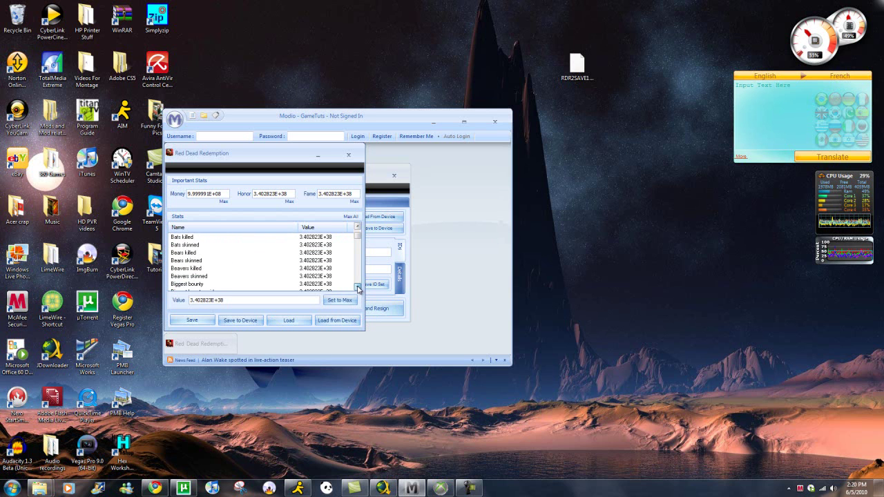
scroll(328, 276, down, 2)
click(293, 262)
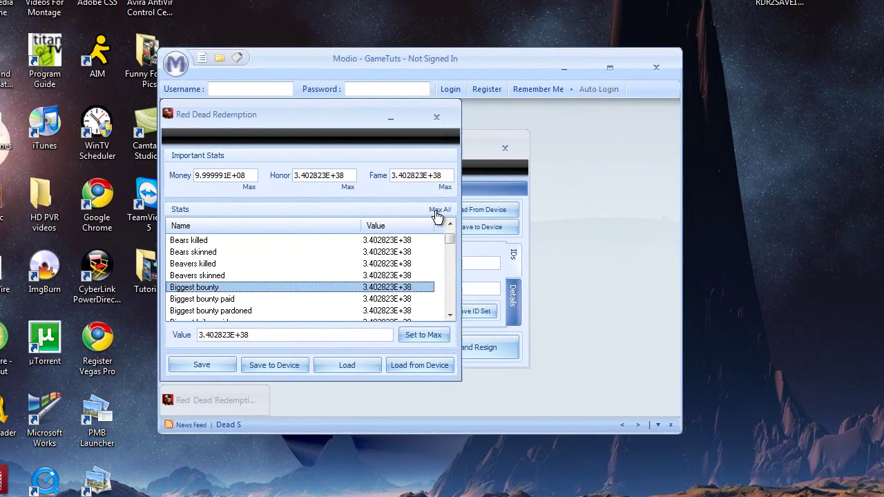
Step: Max out all stats, save with rehash and resign, dismiss Success, and close the editor
click(436, 211)
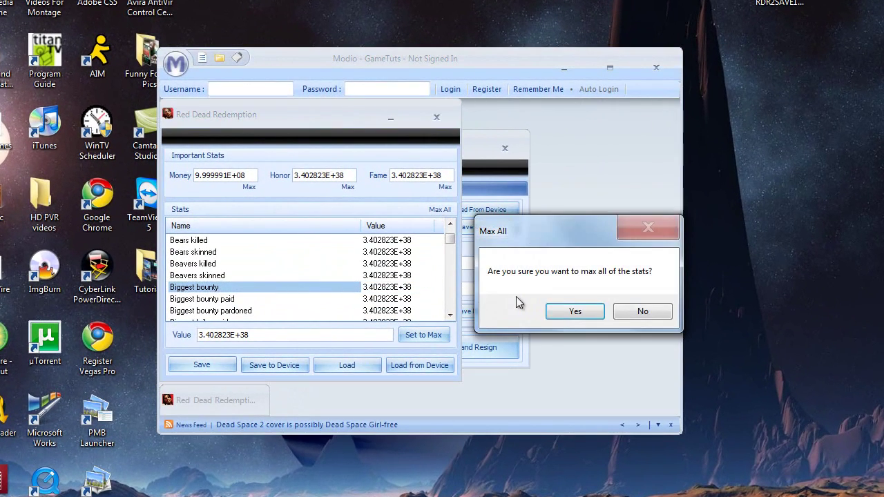
click(573, 311)
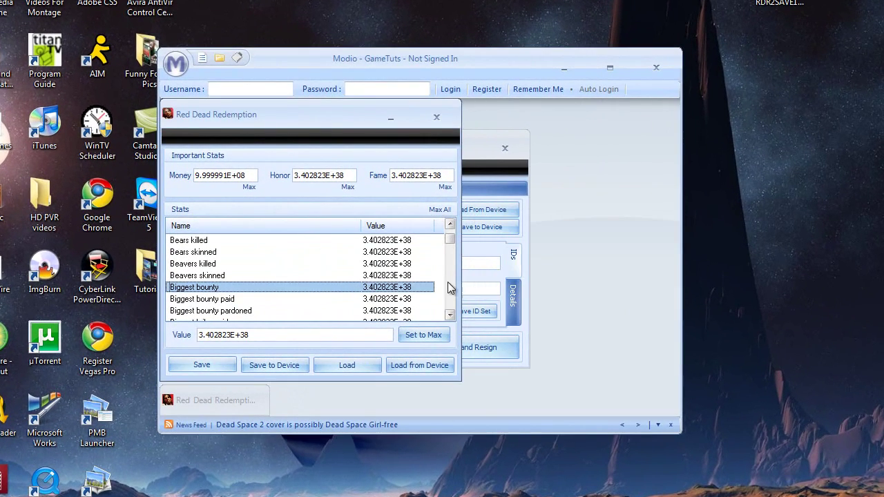
click(450, 316)
click(450, 316)
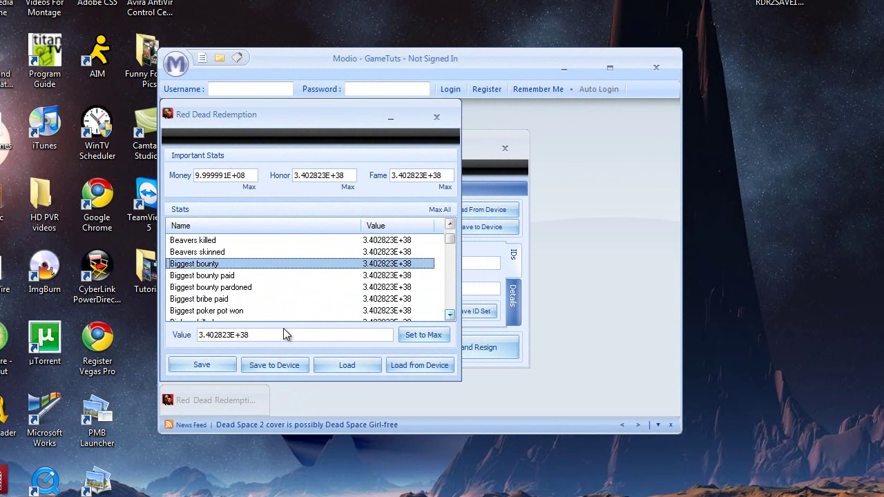
click(201, 365)
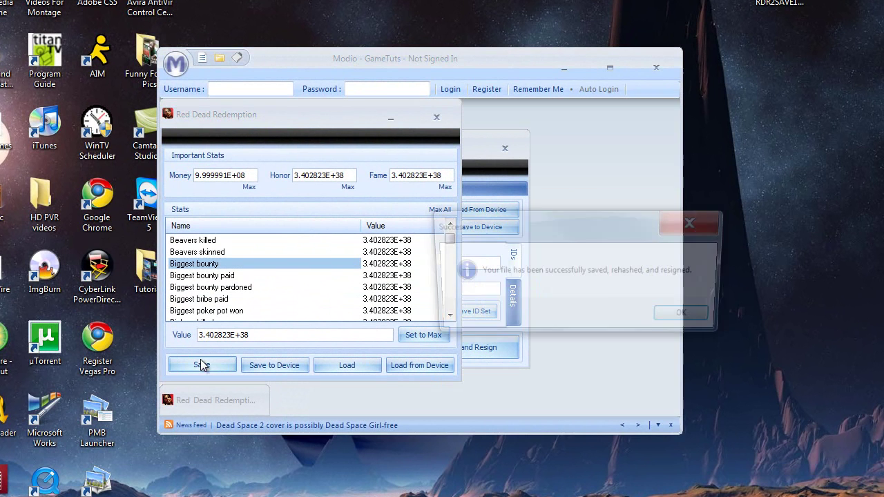
click(682, 319)
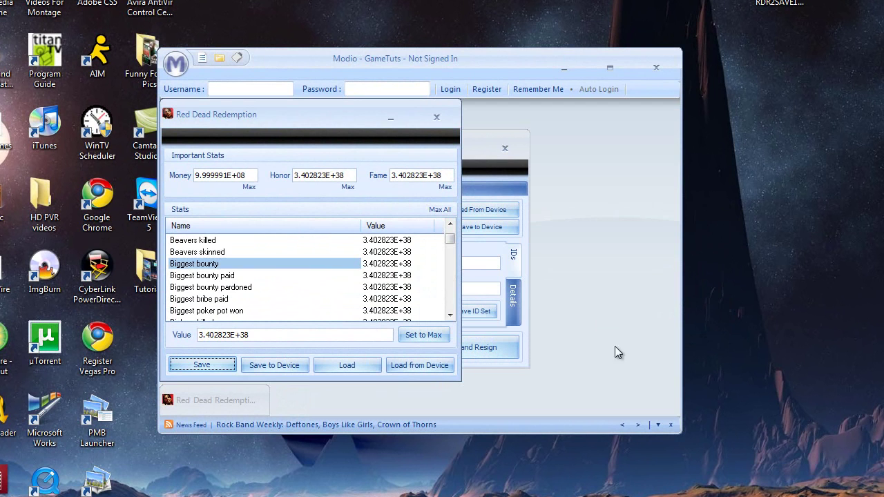
click(435, 116)
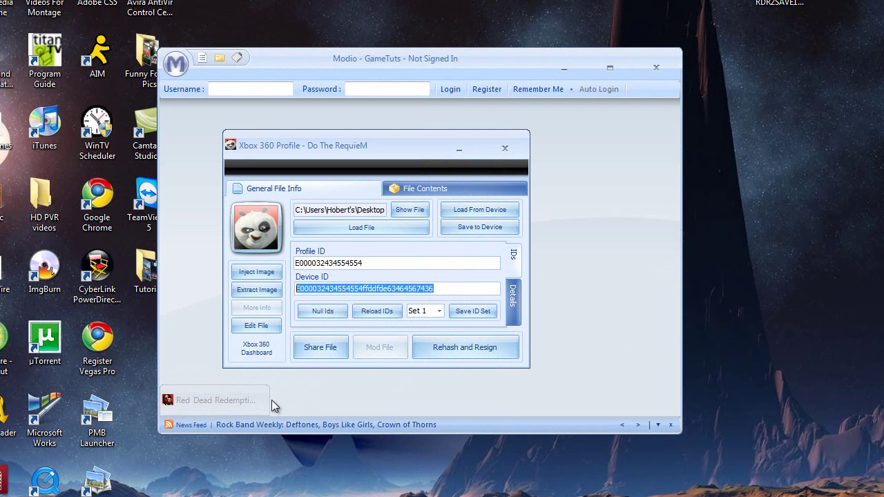
Step: Reopen the Red Dead Redemption save, rehash and resign it past the DeviceID warning, and close both windows
click(237, 406)
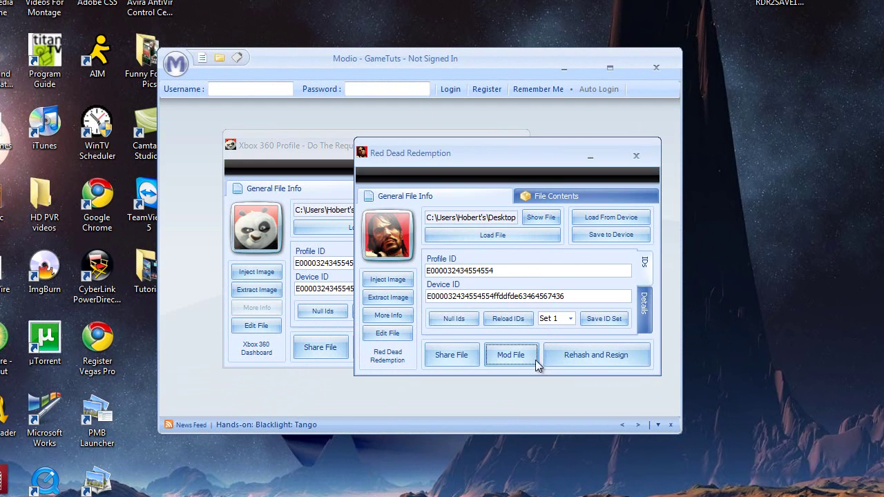
click(582, 356)
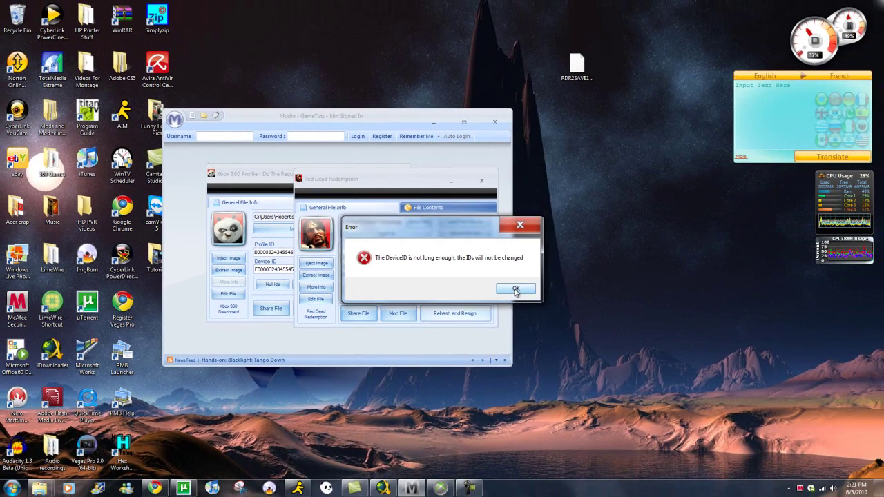
click(513, 289)
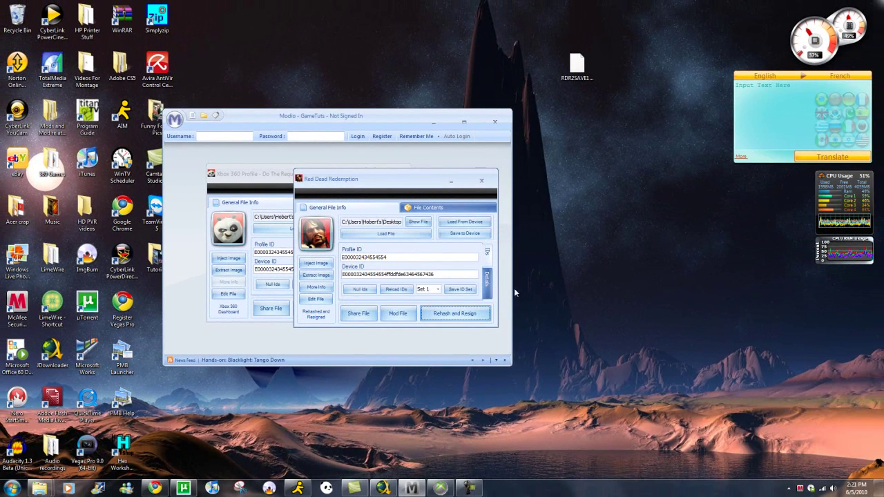
click(473, 317)
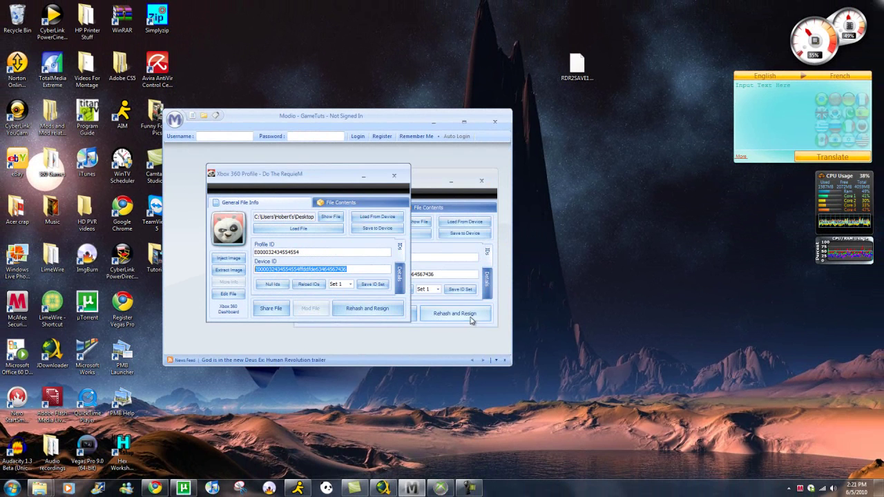
click(434, 180)
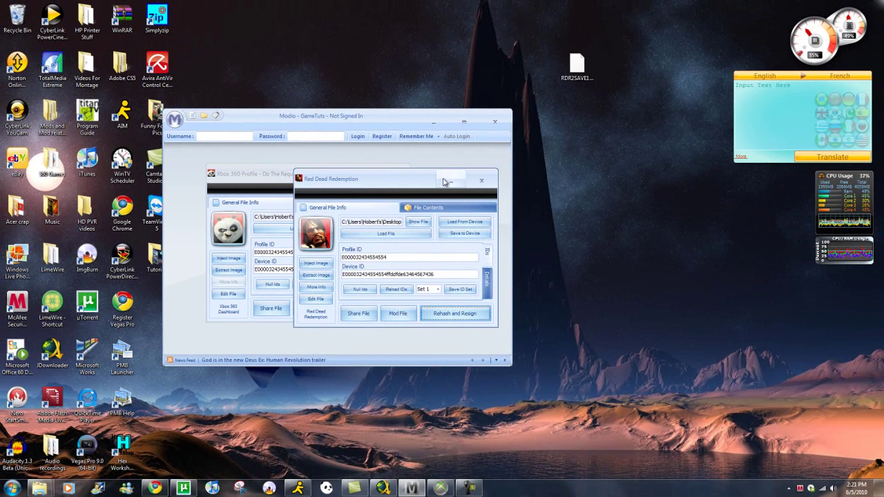
click(482, 180)
click(398, 177)
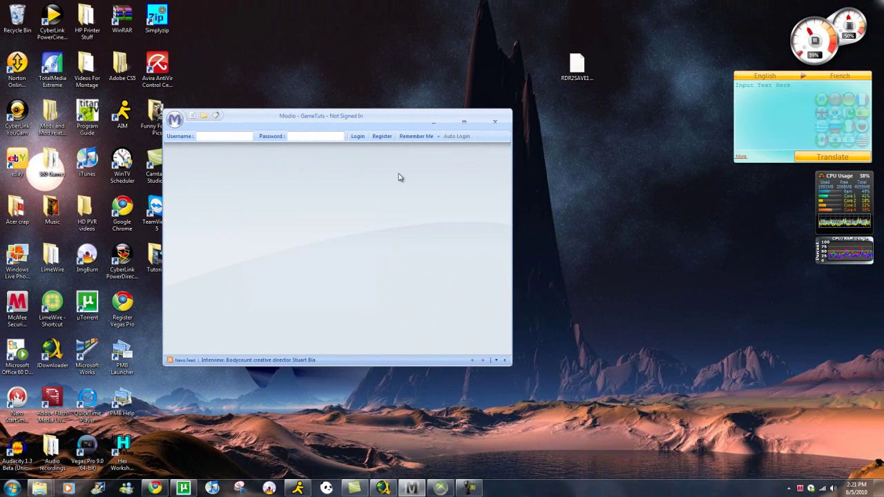
Step: Minimize Modio, select the edited save on the desktop, and restore Xplorer360
click(437, 122)
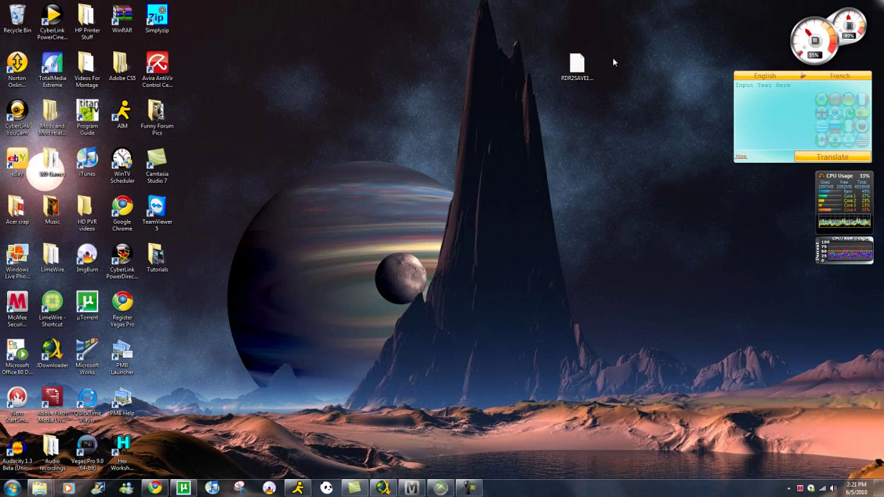
click(577, 67)
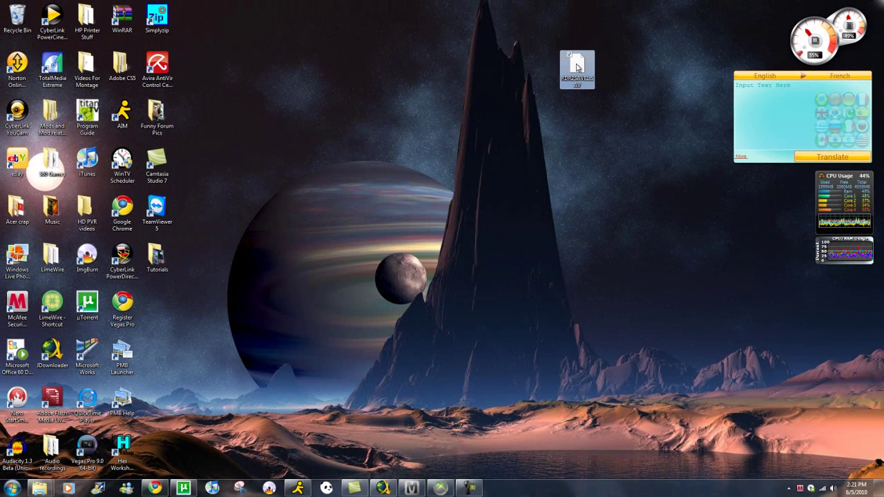
click(459, 487)
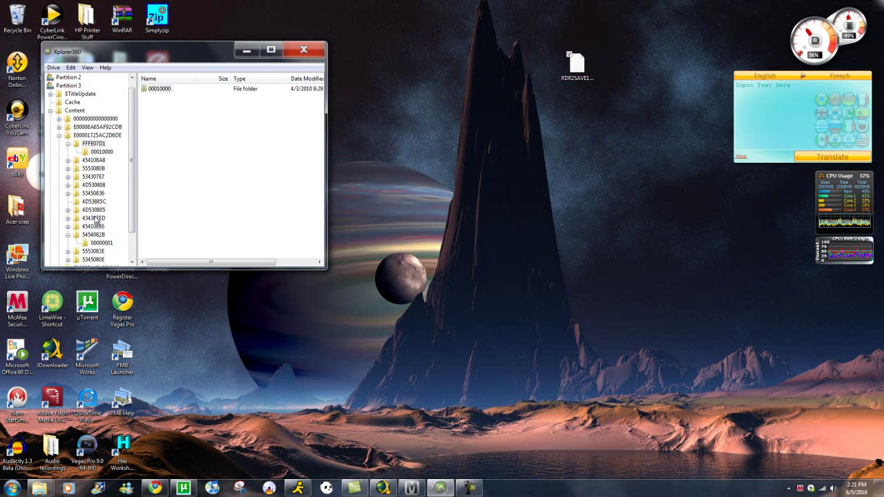
Step: Open 5454082B\00000001, look over the Red Dead saves, and select RDR2SAVE1.SAV
click(94, 237)
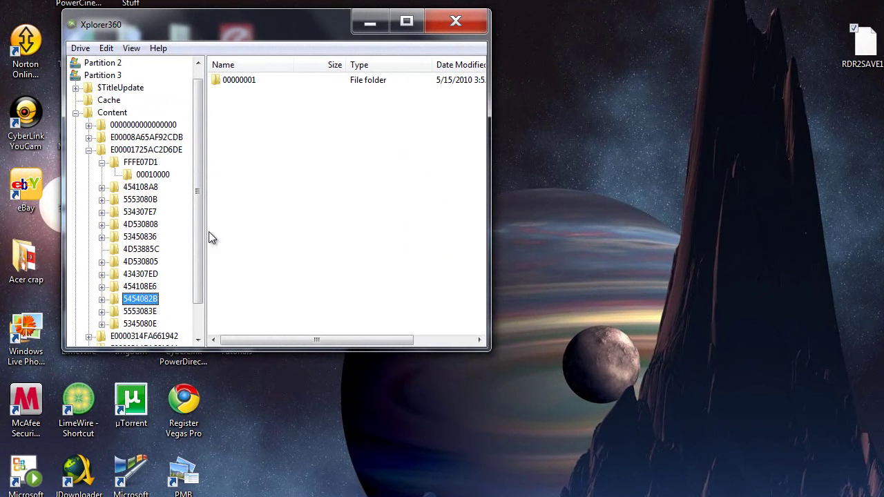
double_click(253, 81)
click(252, 82)
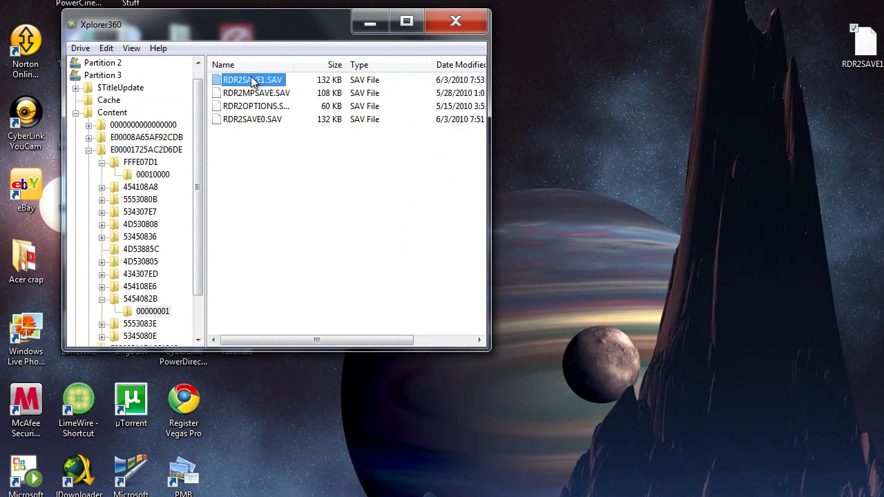
click(276, 106)
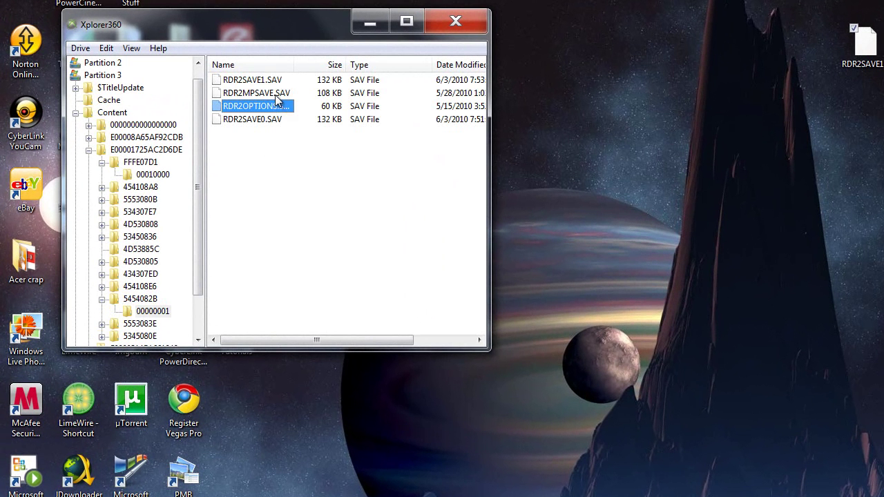
click(279, 95)
click(262, 121)
click(267, 82)
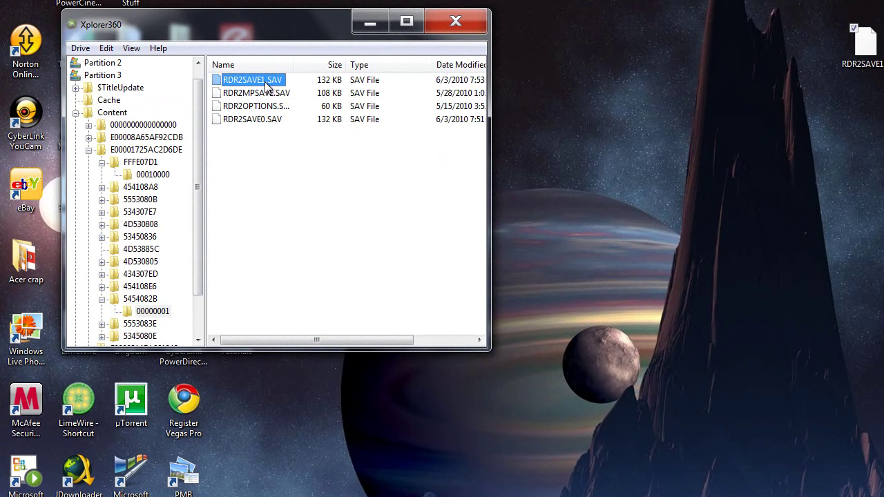
Step: Insert the desktop's modded RDR2SAVE1.SAV into 00000001 via Edit > Insert File, overwriting the original
click(80, 49)
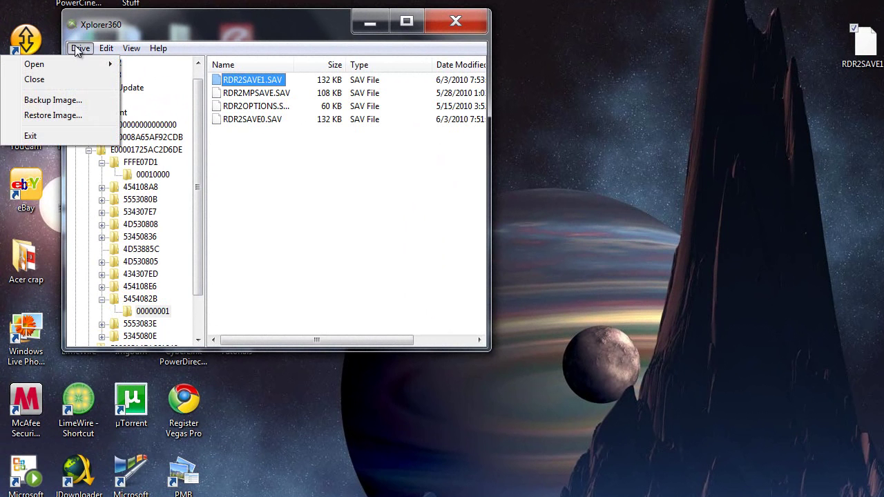
click(102, 64)
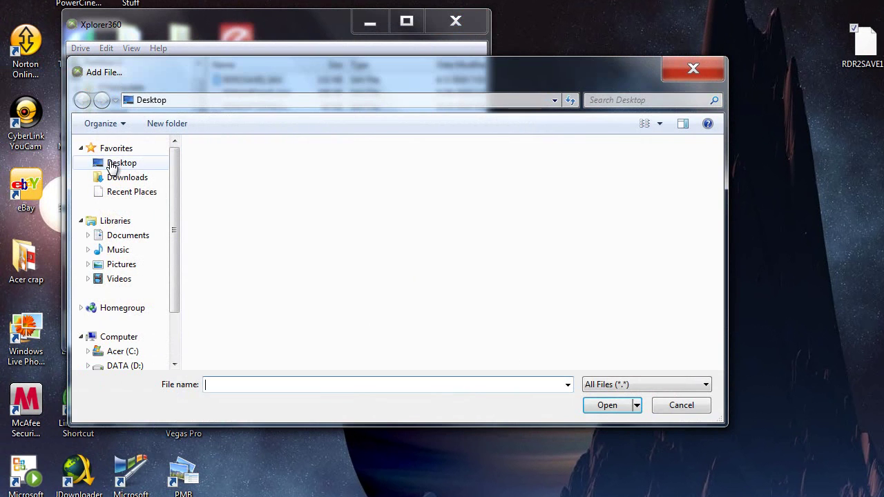
click(114, 165)
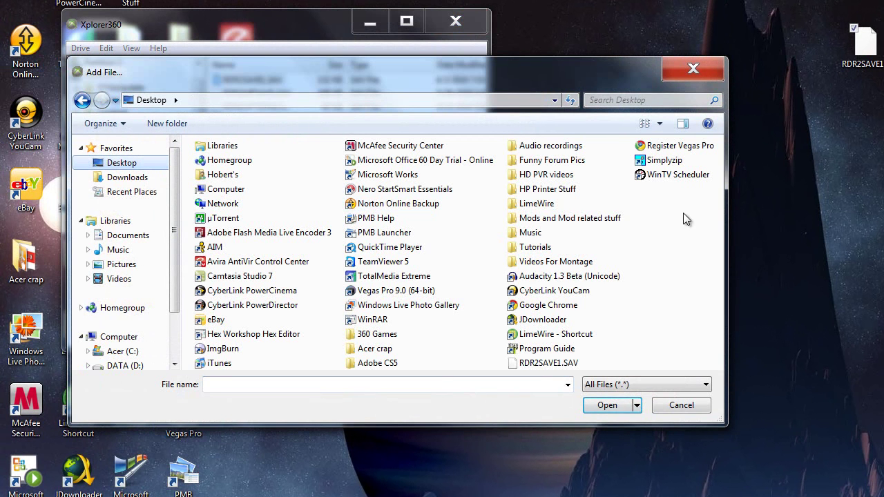
click(542, 366)
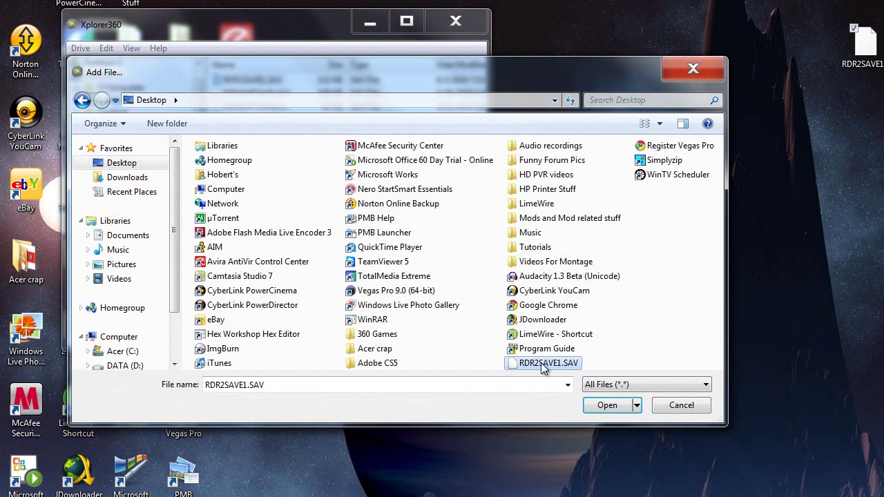
click(591, 406)
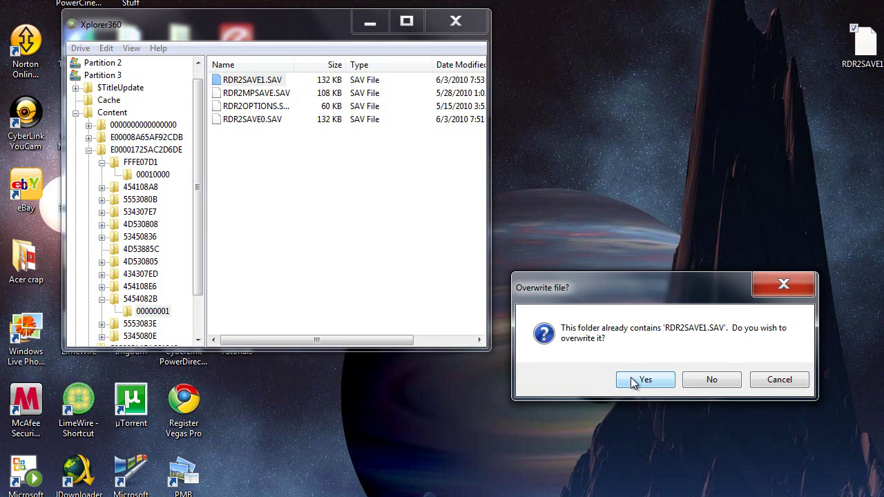
click(632, 379)
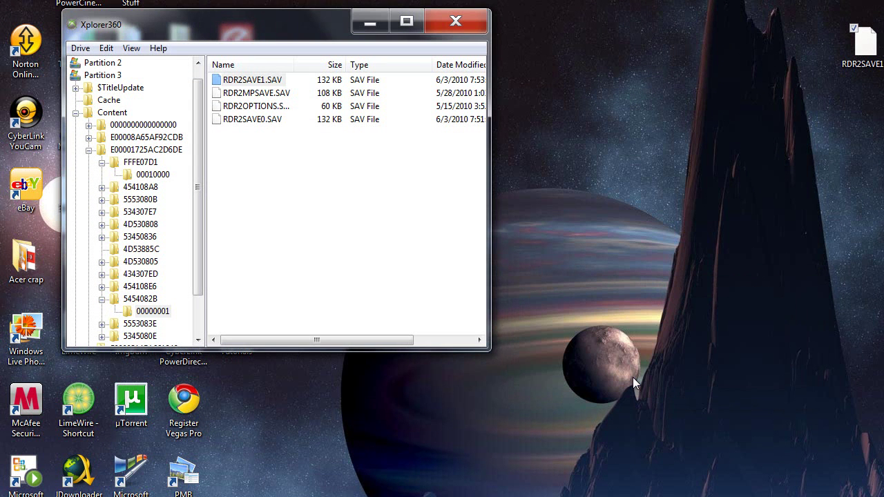